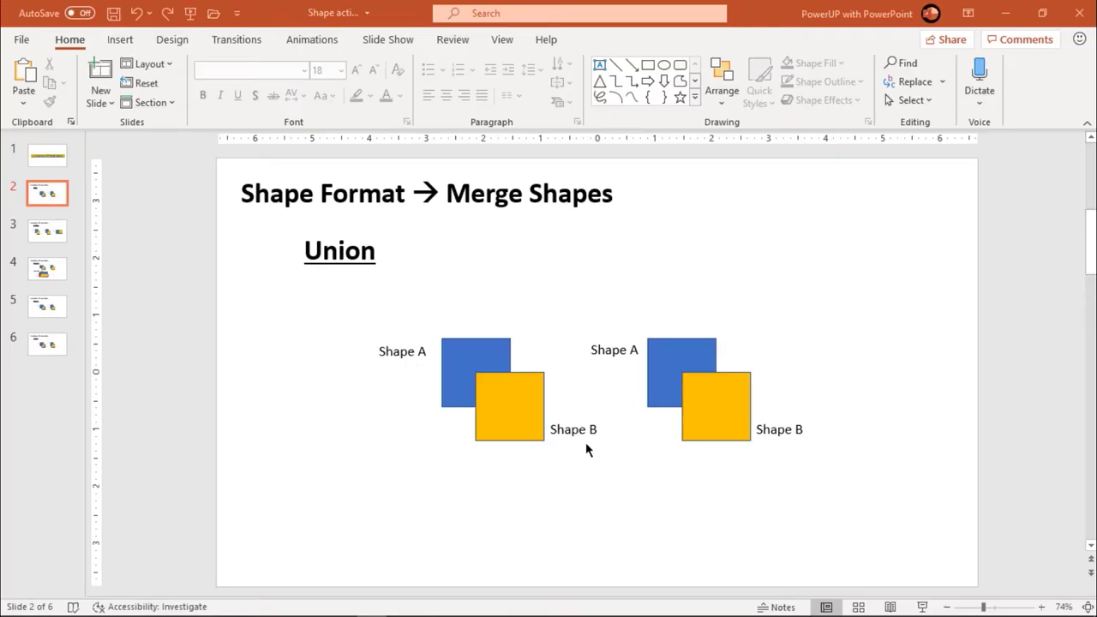
- Union the left blue Shape A and yellow Shape B squares into one blue stepped shape
click(454, 351)
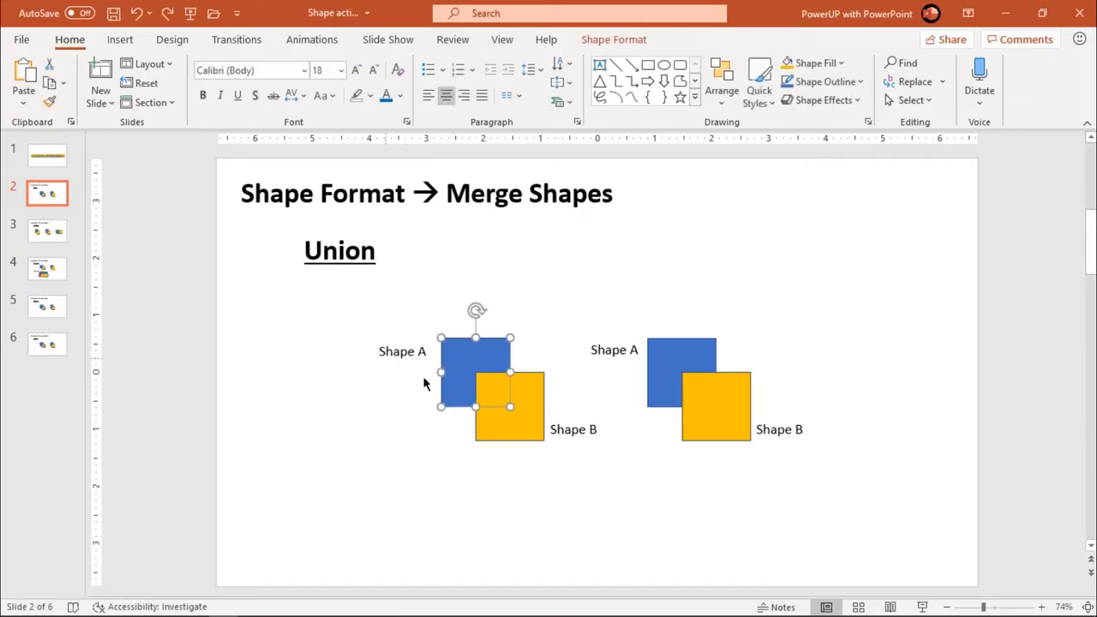
shift+click(531, 426)
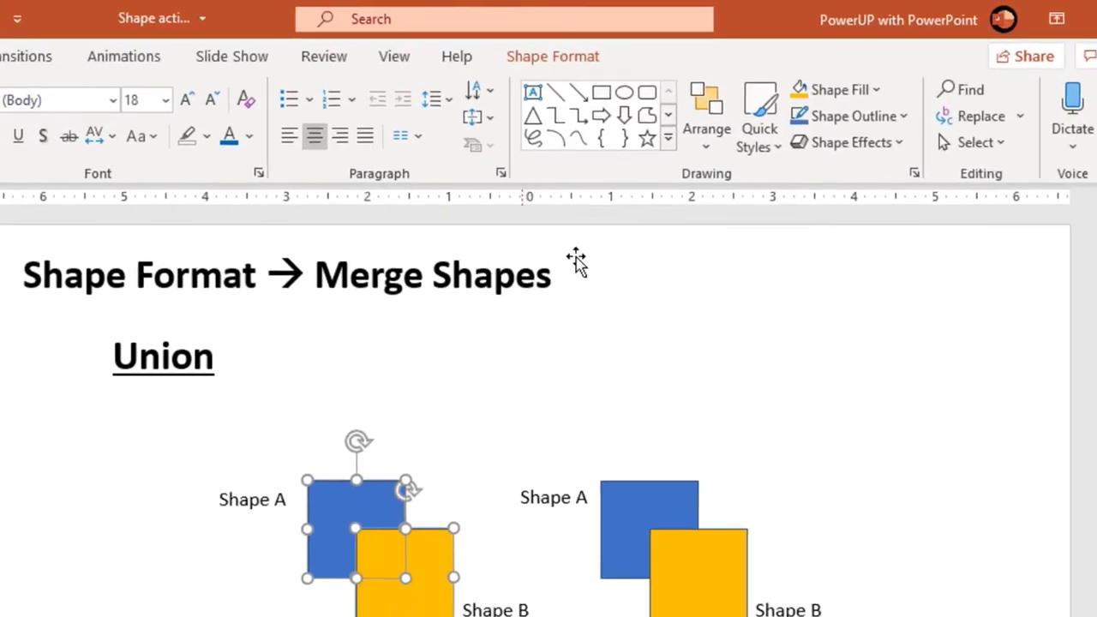
click(532, 60)
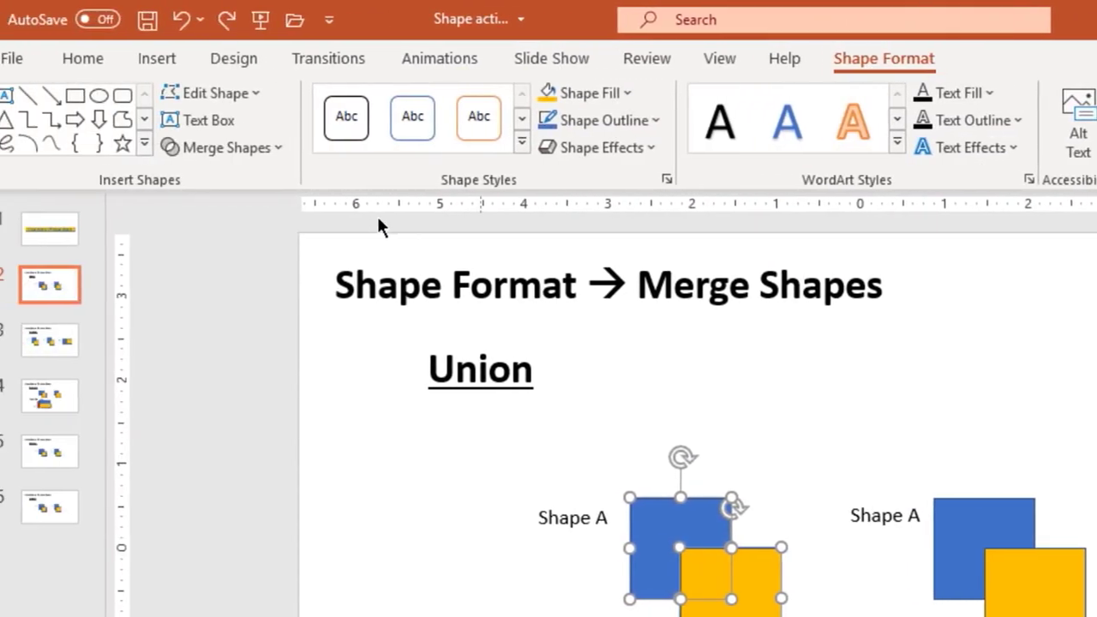
click(267, 149)
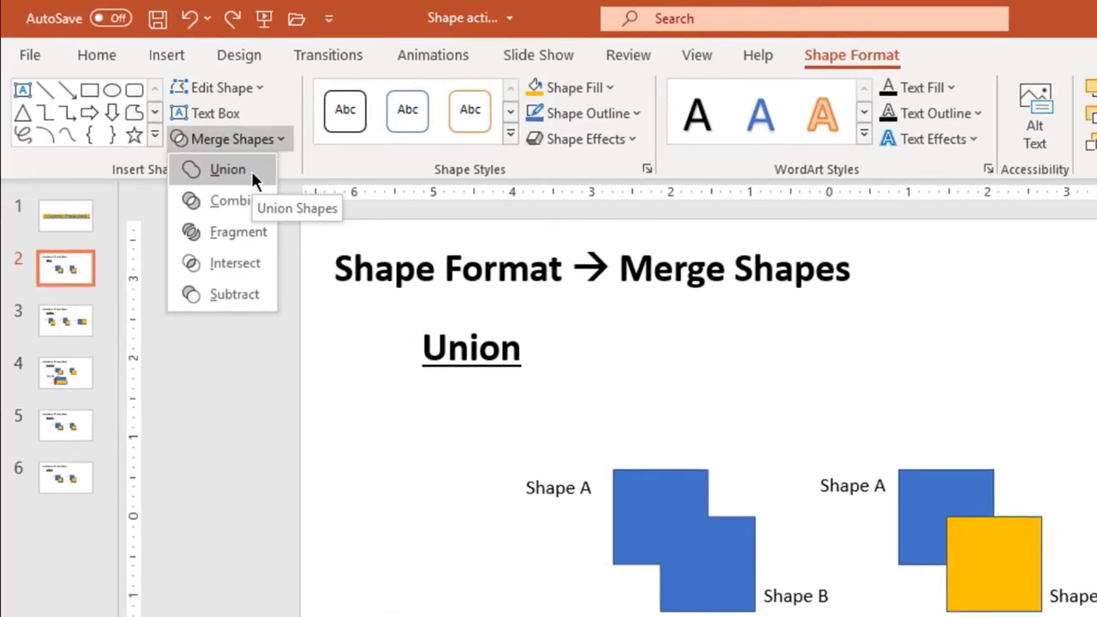
click(265, 180)
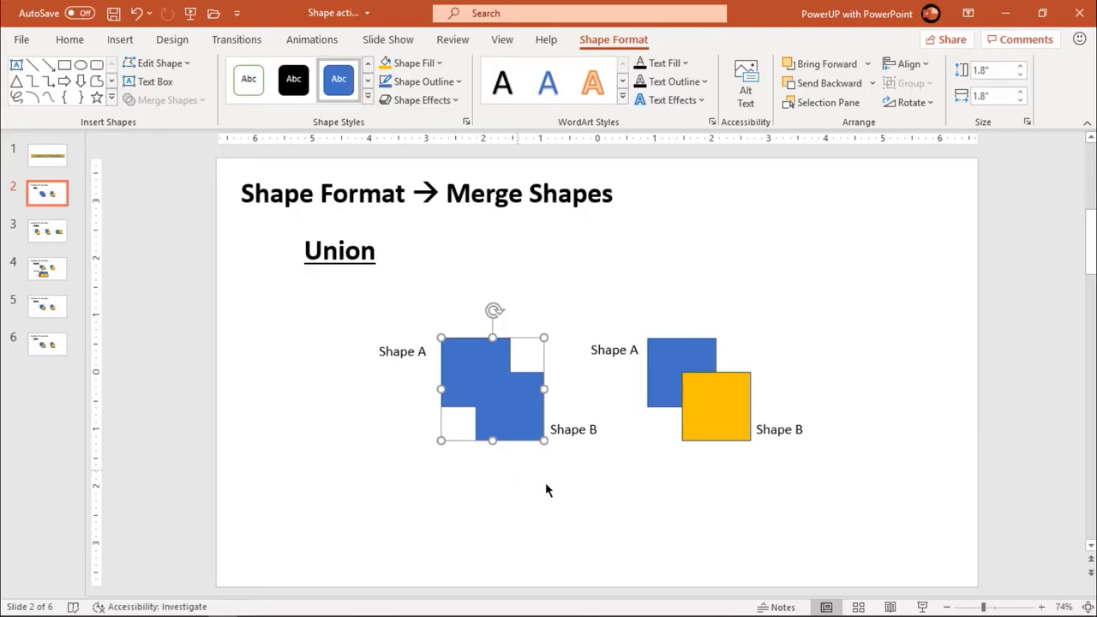
click(722, 482)
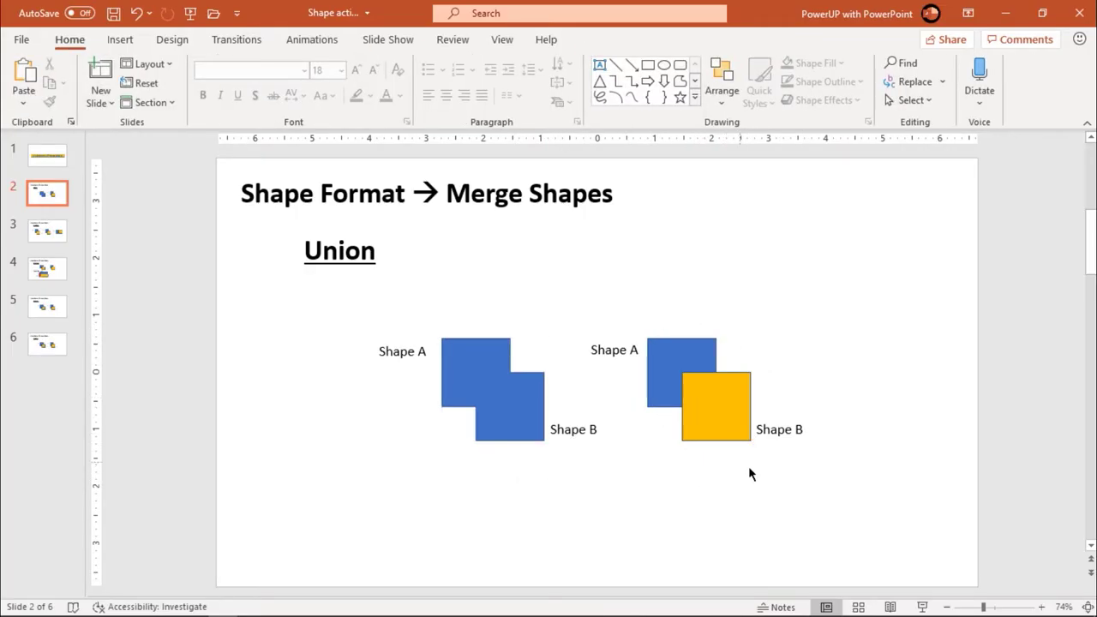
- Select yellow Shape B first, then blue Shape A, and Union them into one yellow shape
click(732, 420)
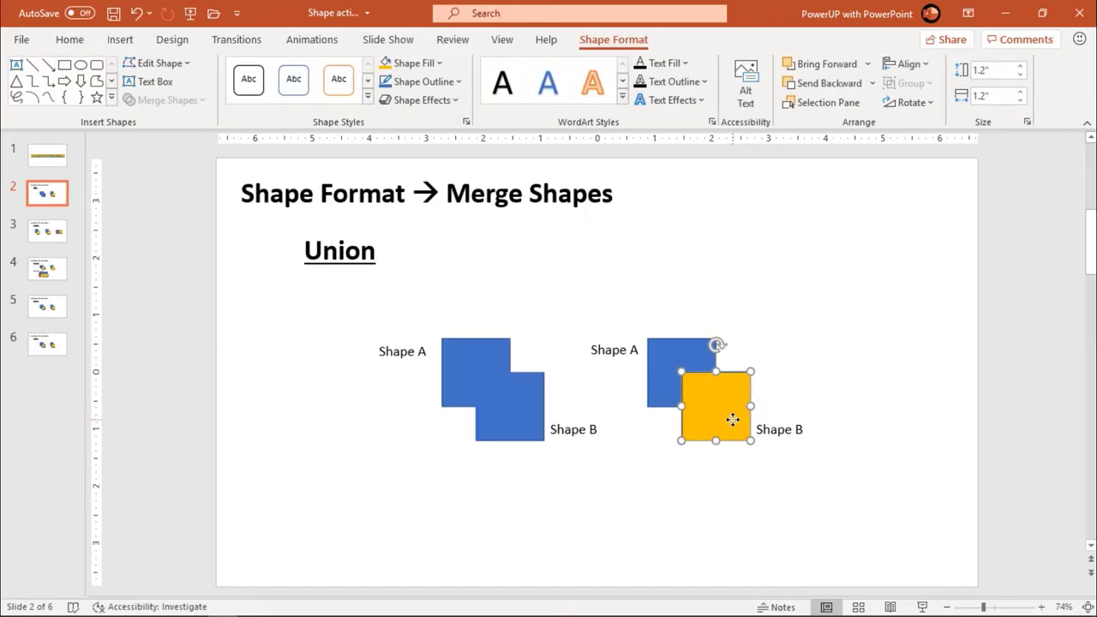
shift+click(670, 348)
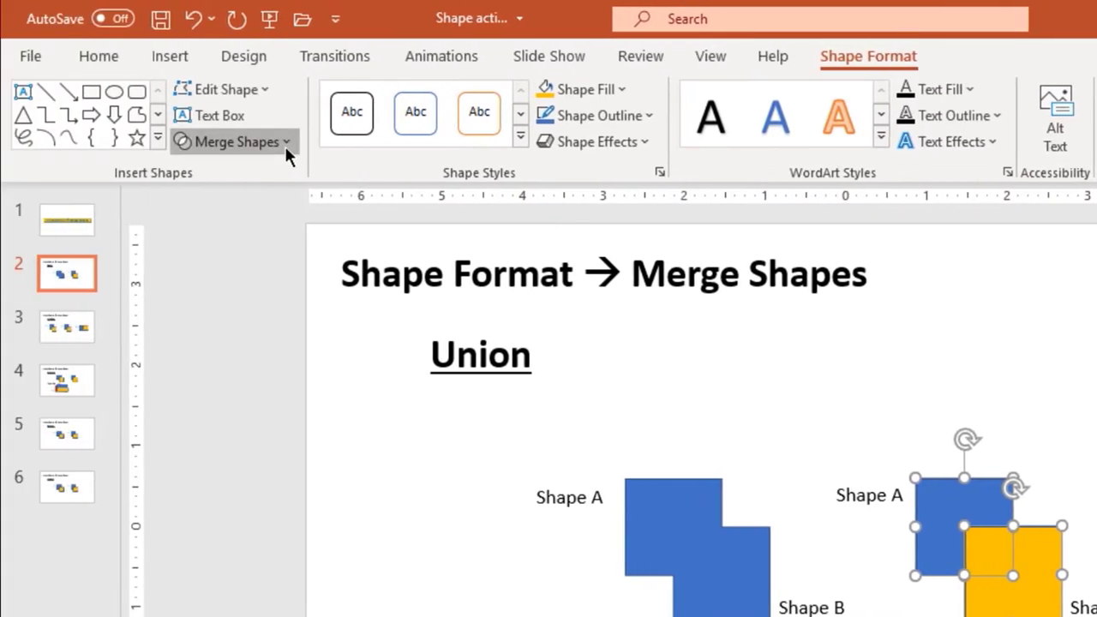
click(8, 142)
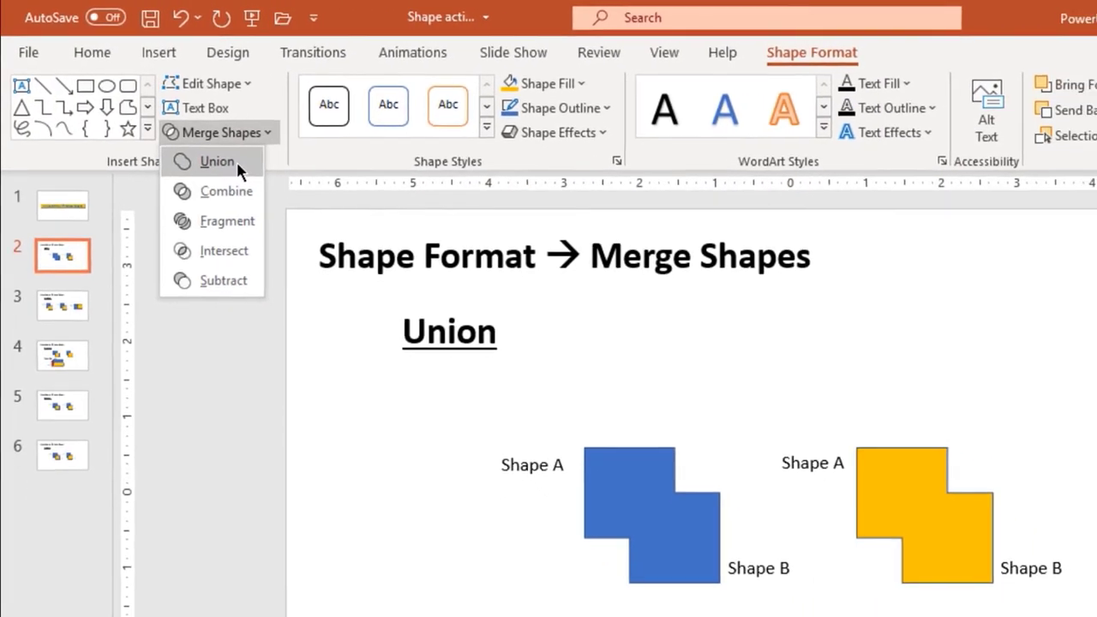
click(240, 173)
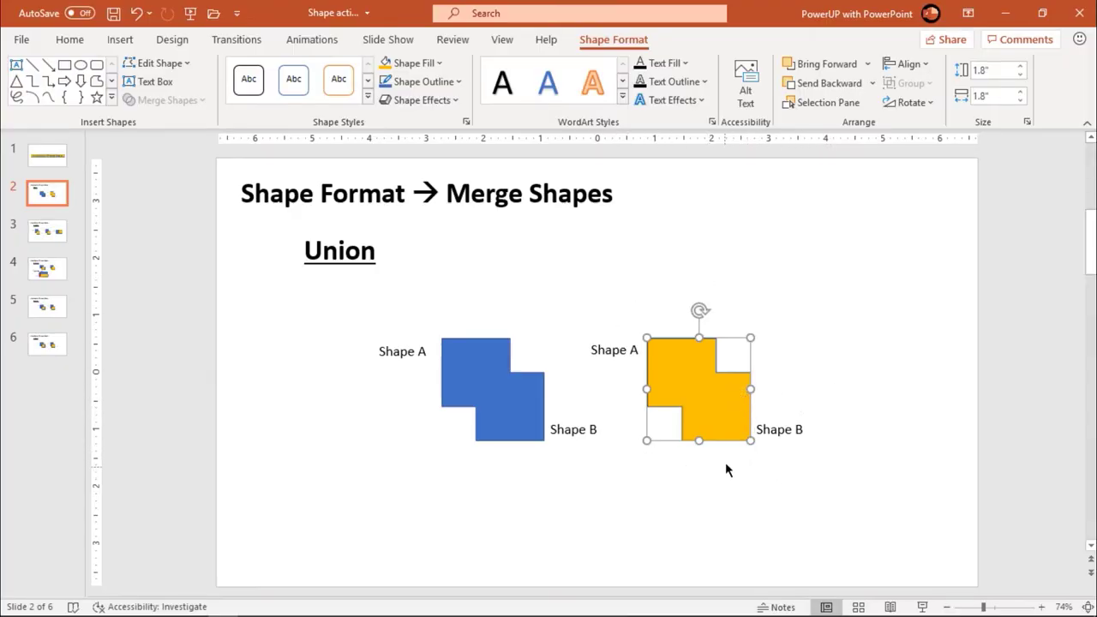
click(694, 494)
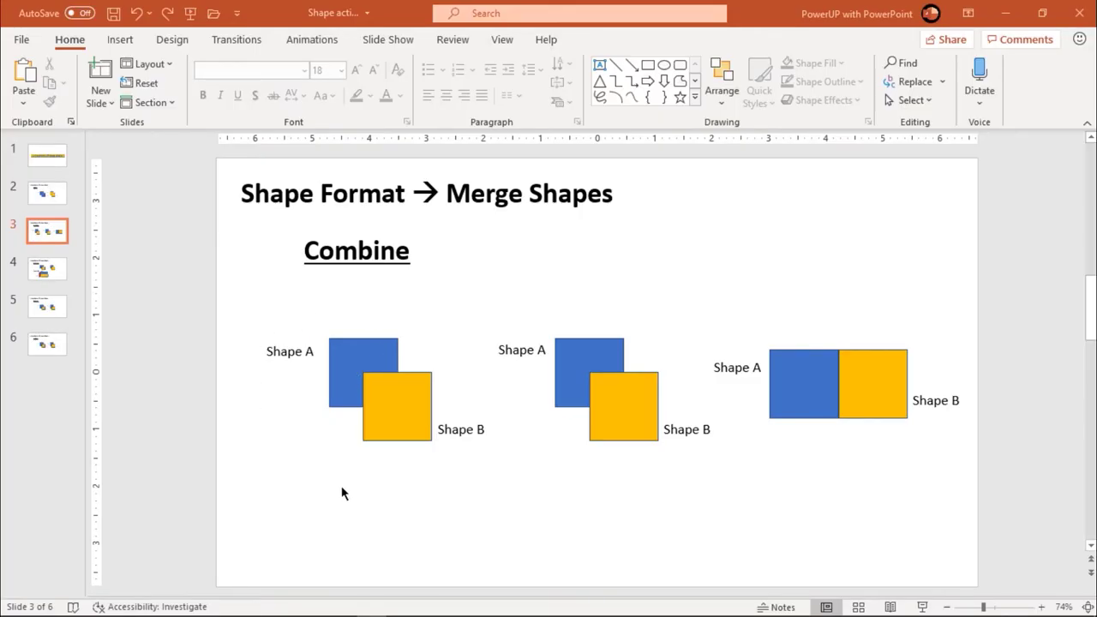
- Select the blue Shape A square of the left pair on the Combine slide
click(343, 358)
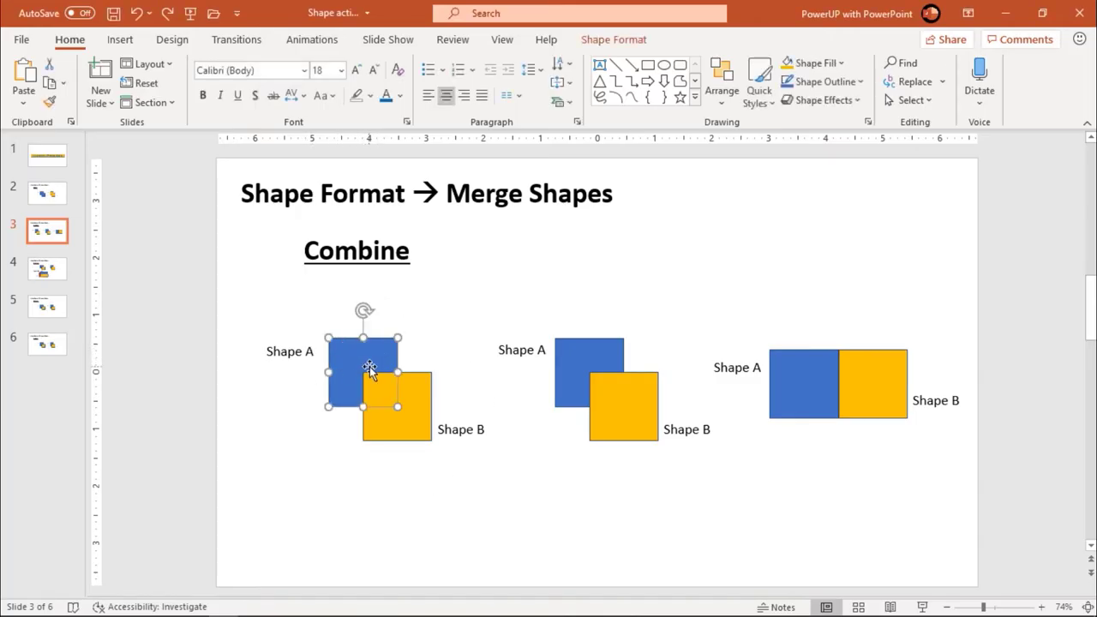
- Combine blue Shape A with yellow Shape B so their overlap becomes a hole in one blue shape
shift+click(418, 422)
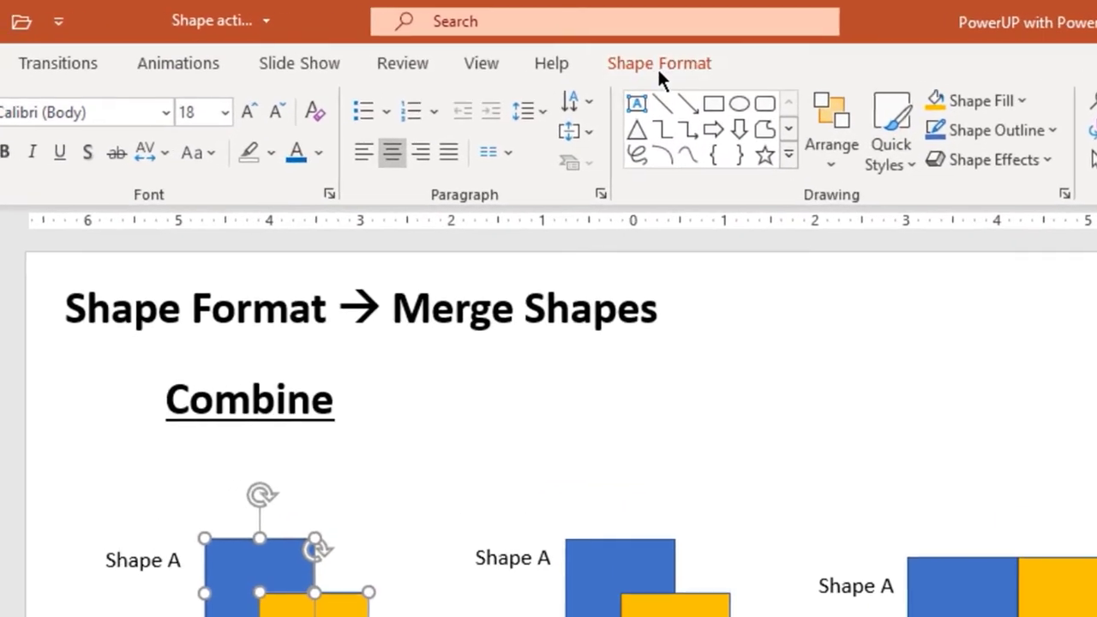
click(645, 65)
click(299, 160)
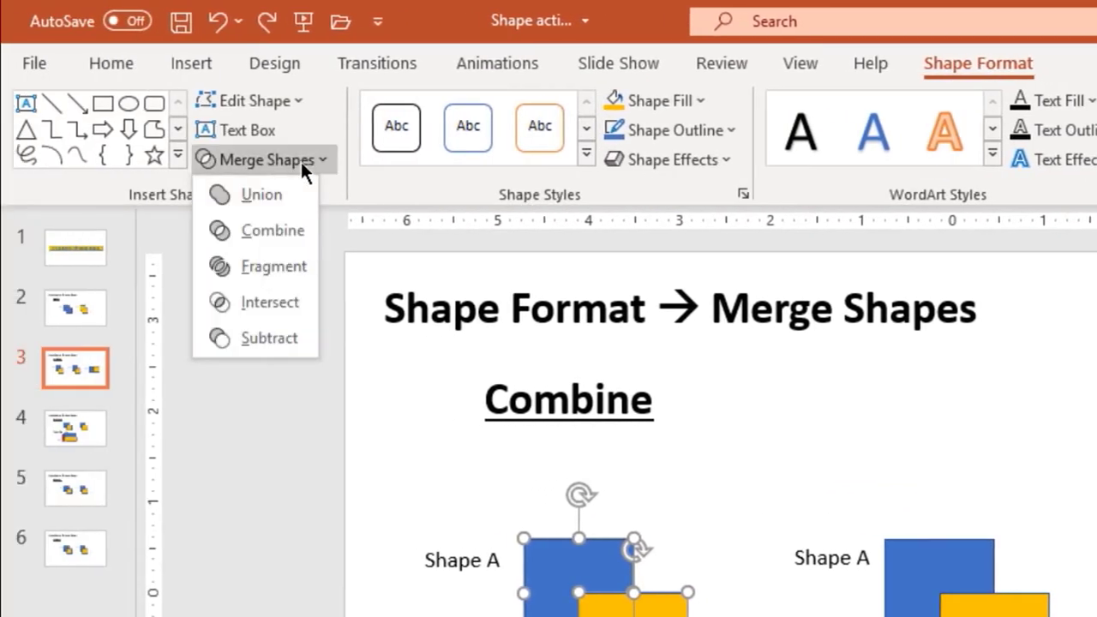
click(286, 232)
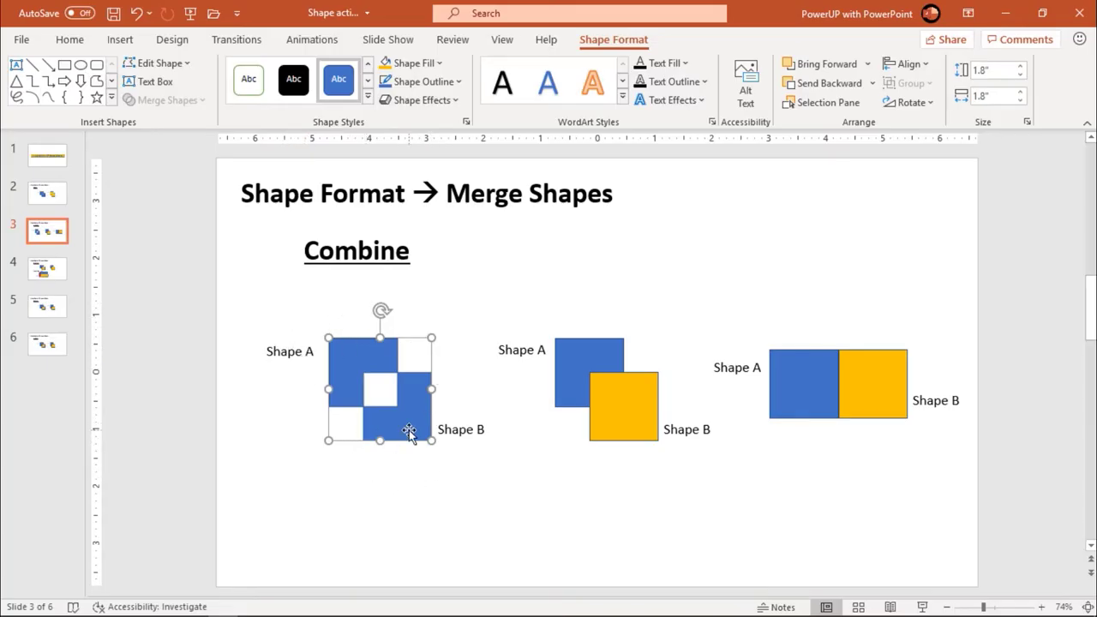
click(620, 473)
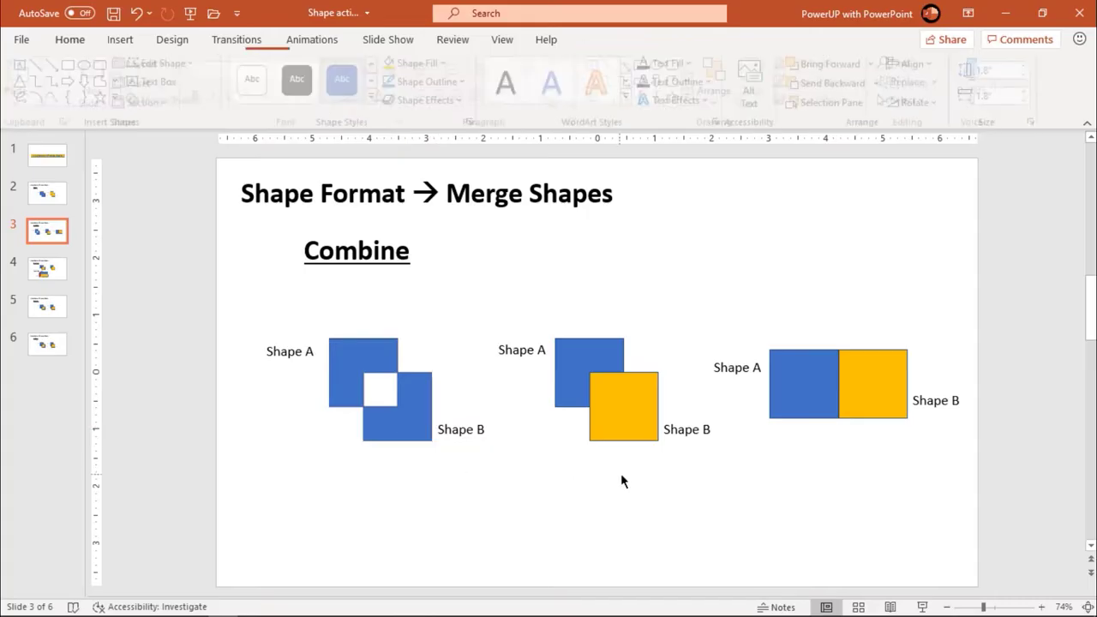
- Combine the middle pair into one yellow shape with a hollow overlap, then select the right blue square
click(631, 418)
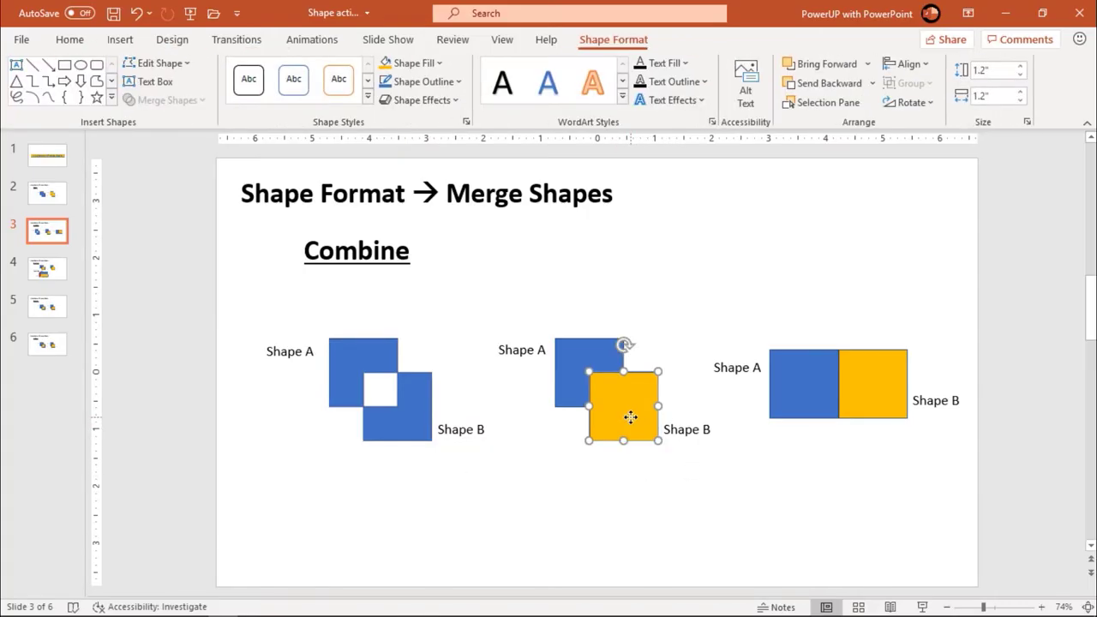
shift+click(573, 351)
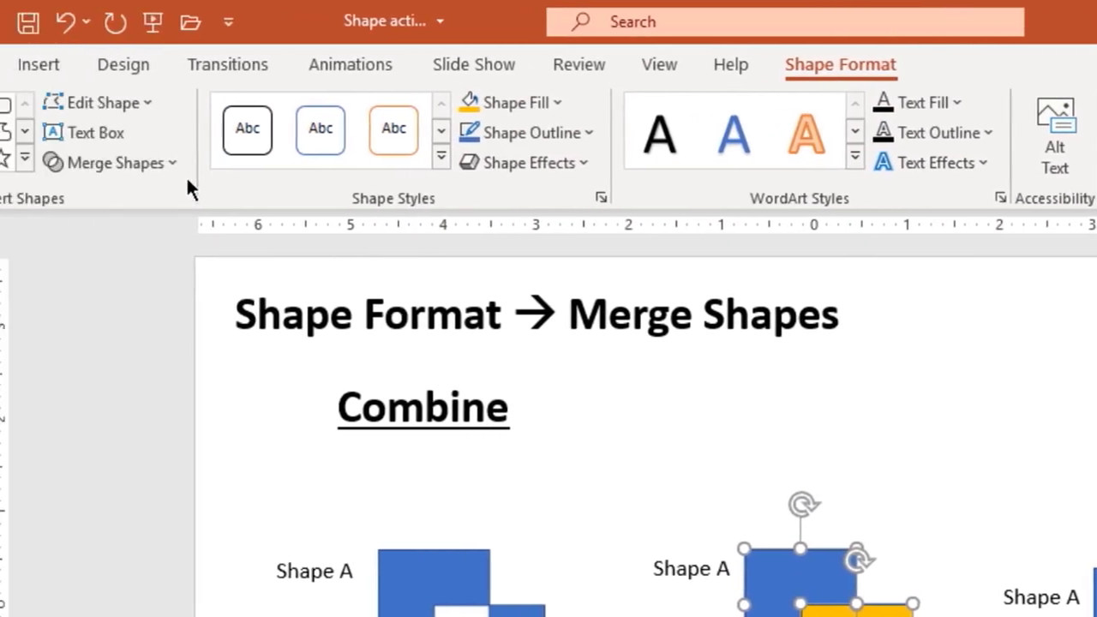
click(321, 165)
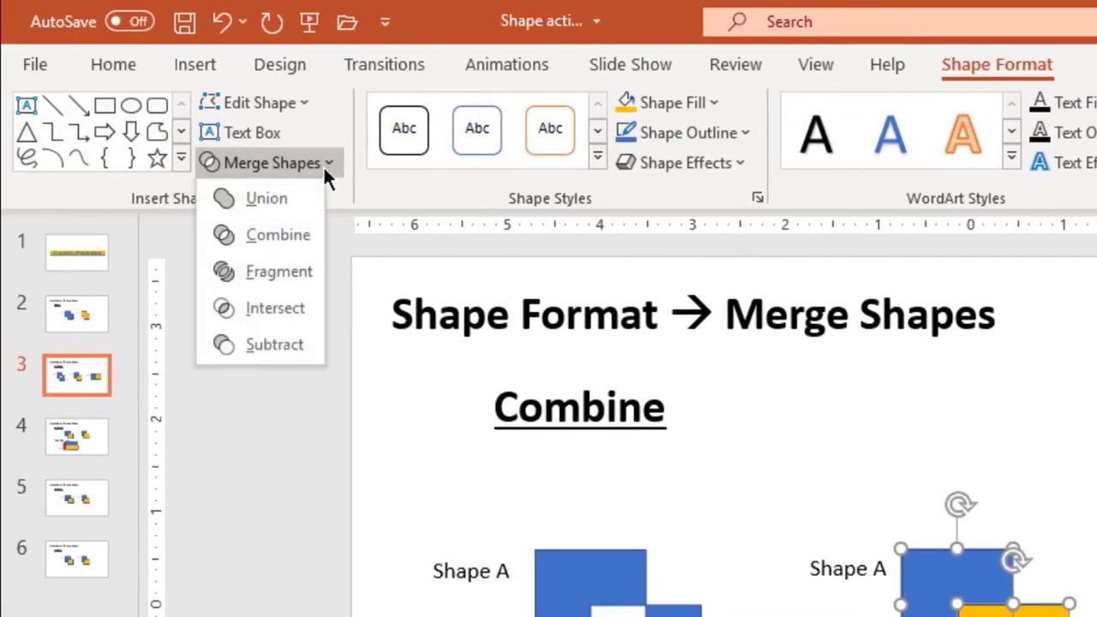
click(297, 236)
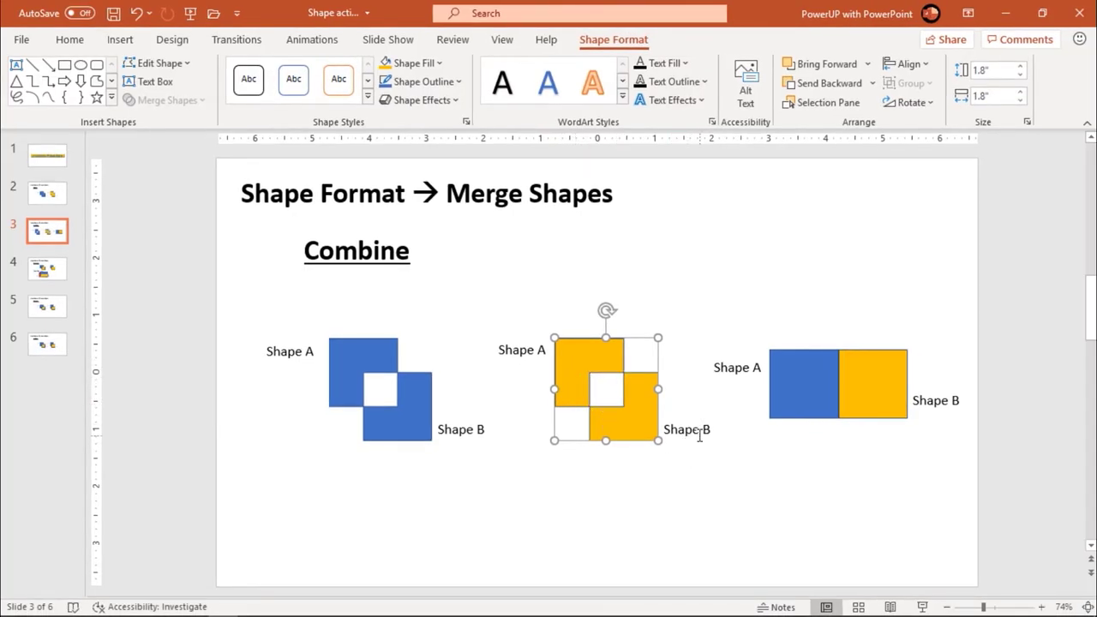
click(609, 455)
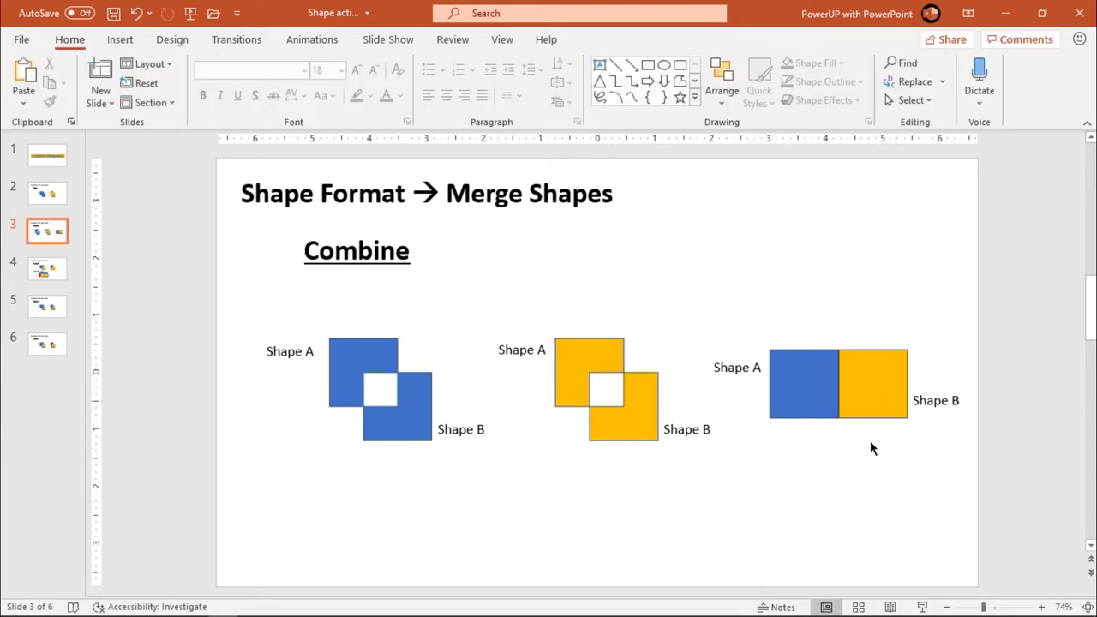
click(800, 392)
- Combine the side-by-side blue and yellow squares into one 1.2" by 2.4" blue shape
shift+click(874, 395)
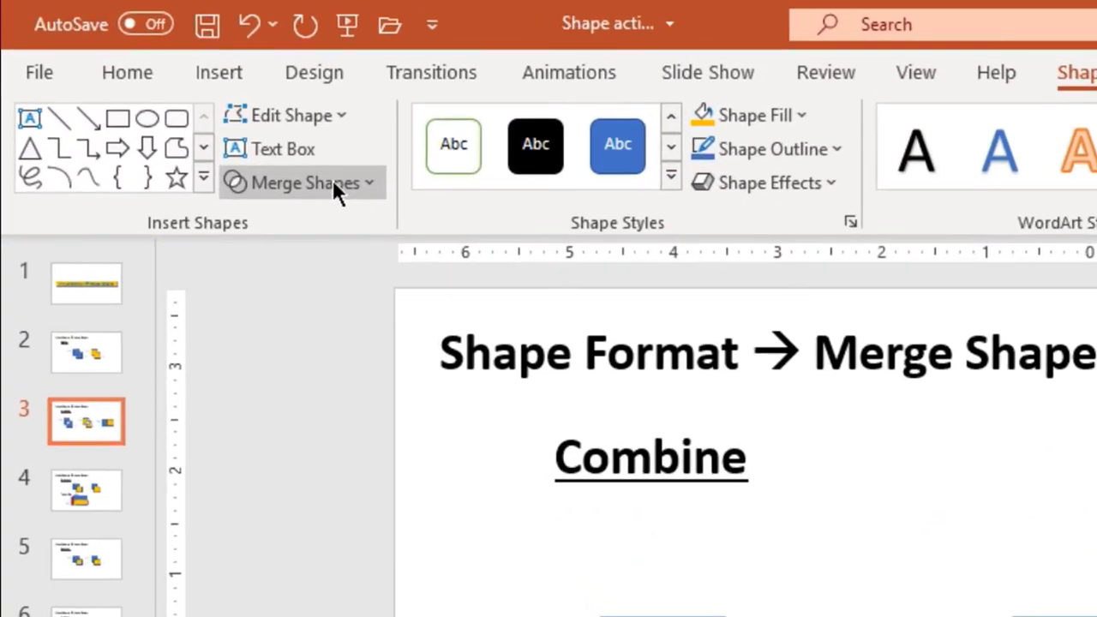
click(187, 100)
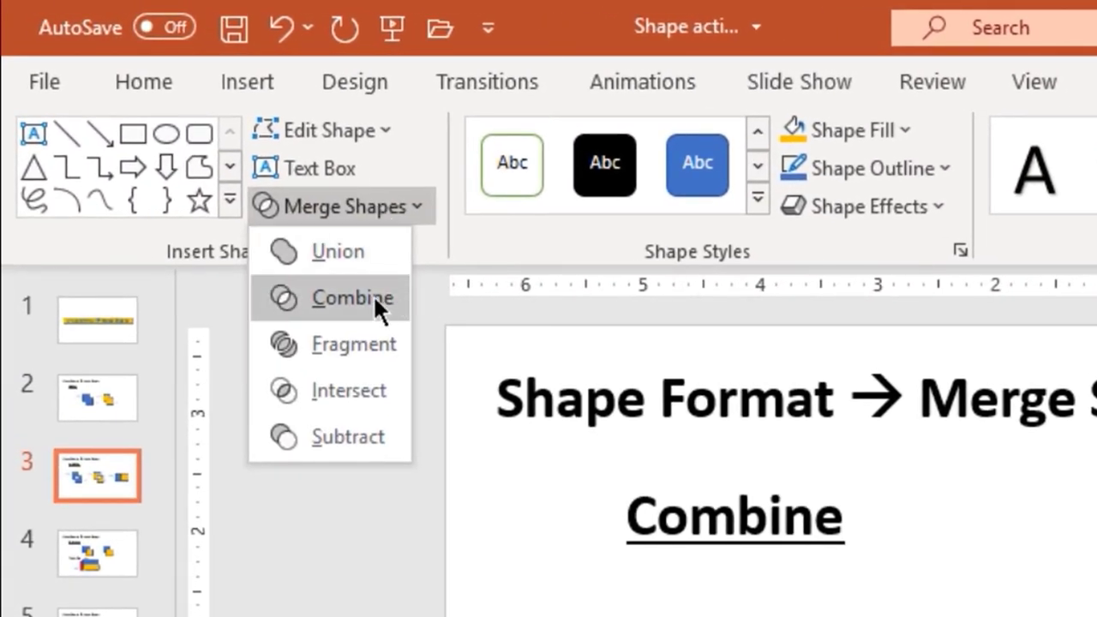
click(370, 294)
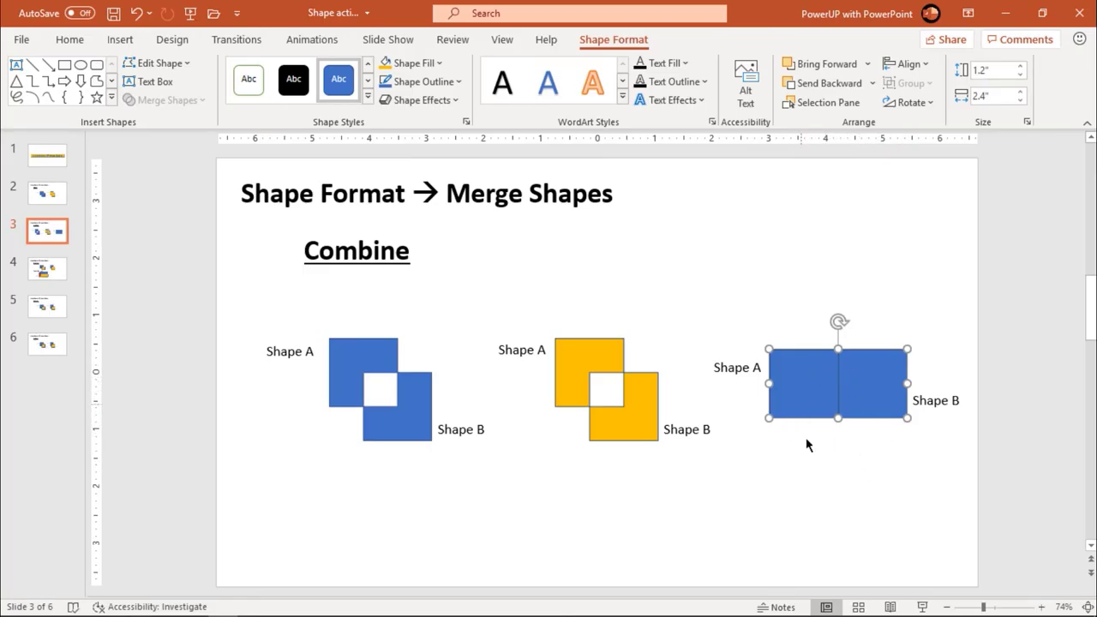
click(838, 466)
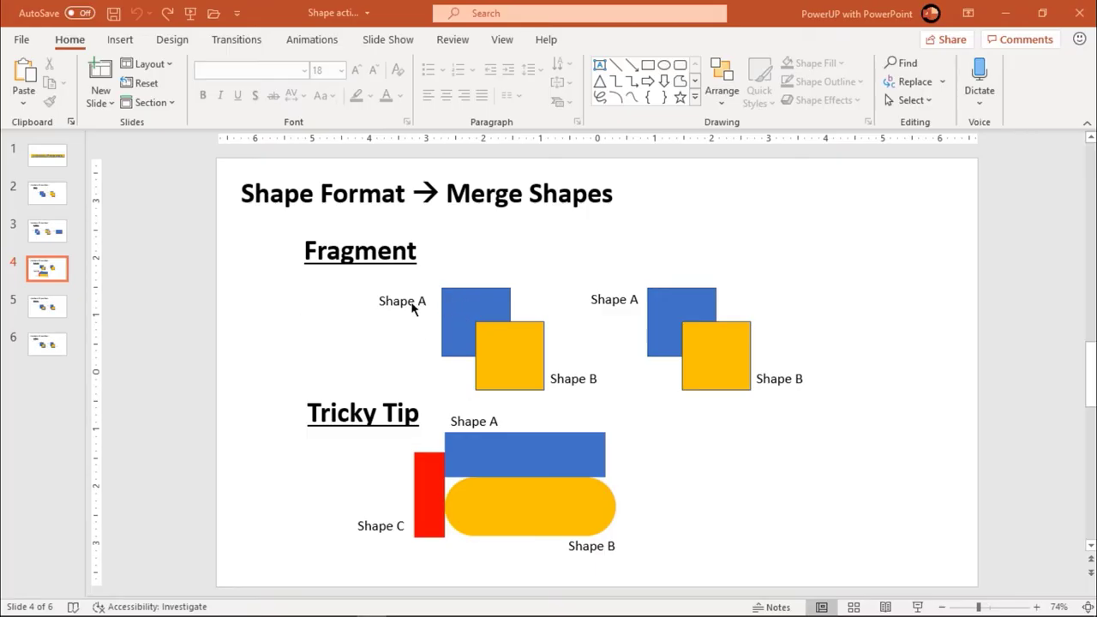
- Fragment the left blue Shape A and yellow Shape B into separate blue pieces along their overlap
click(455, 304)
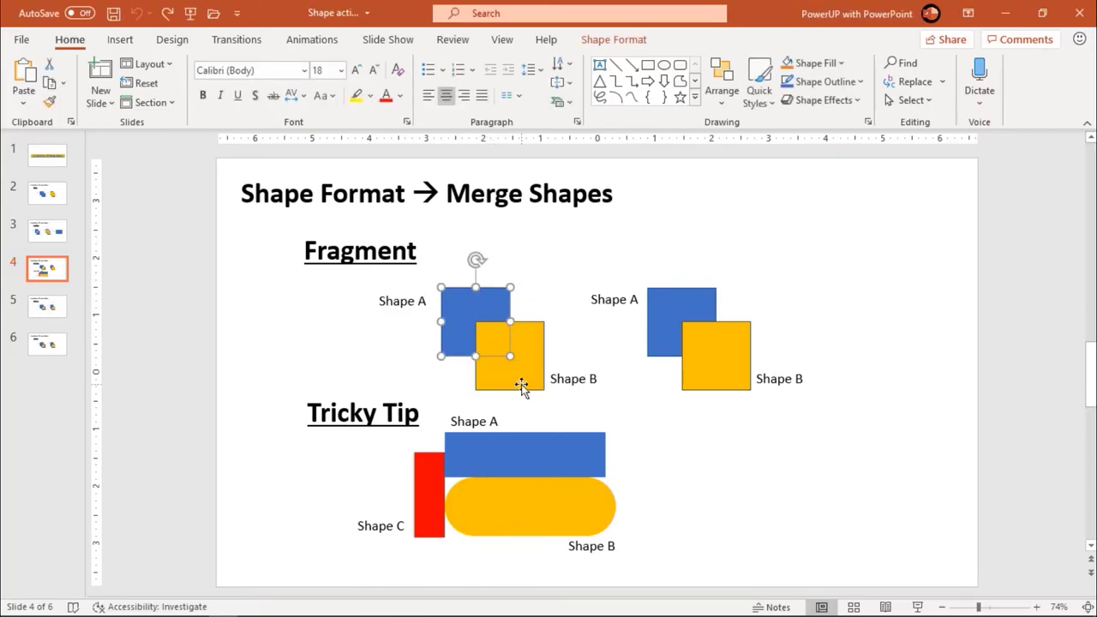
shift+click(526, 382)
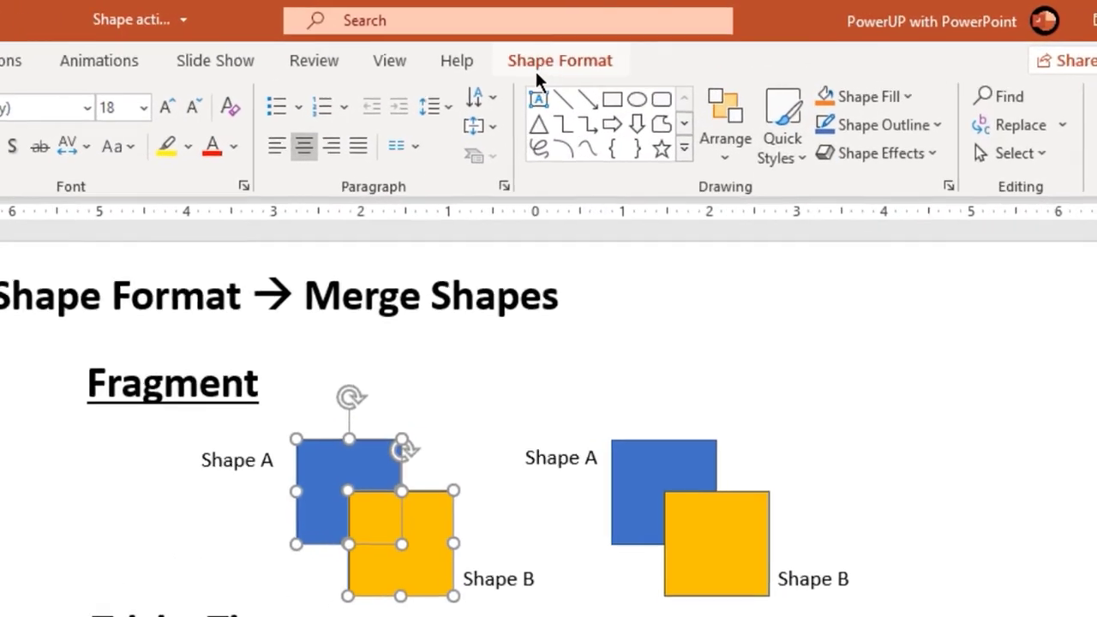
click(536, 66)
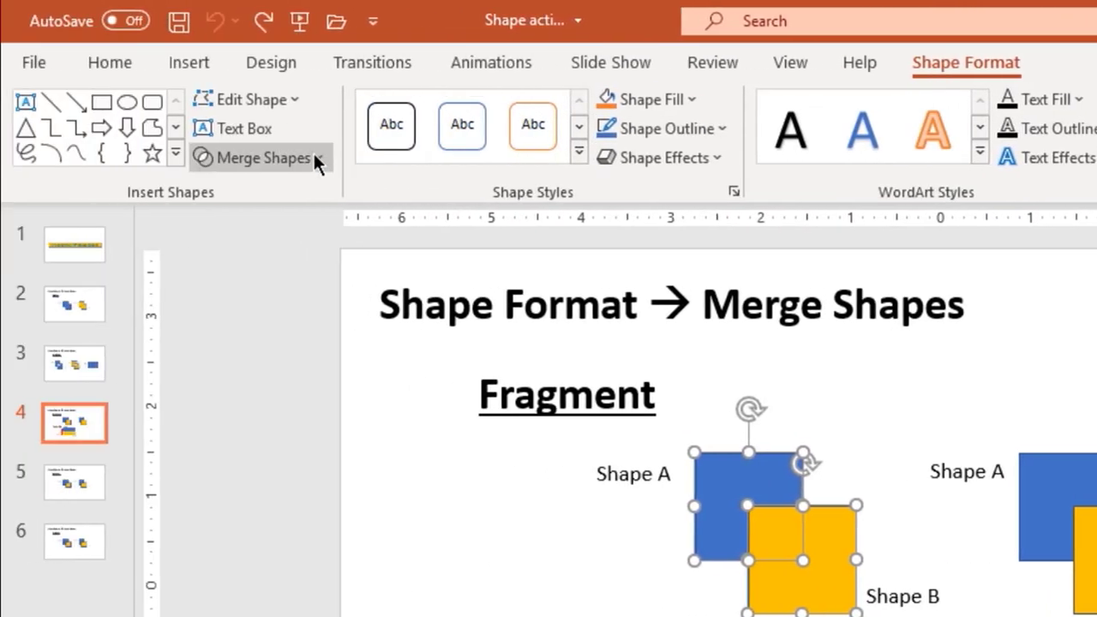
click(316, 157)
click(292, 264)
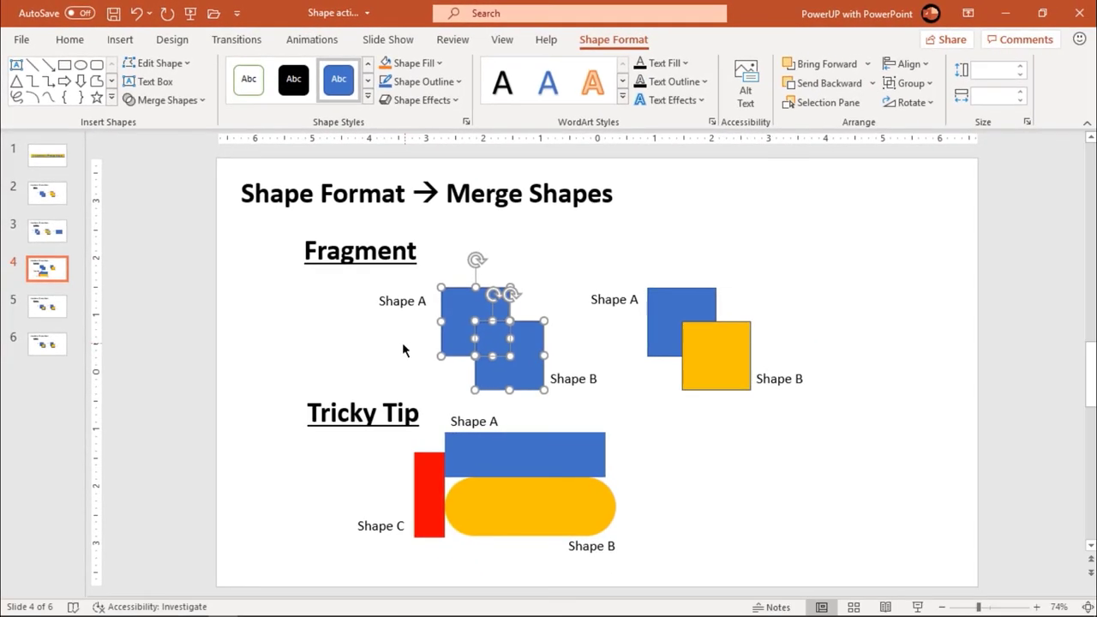
click(619, 526)
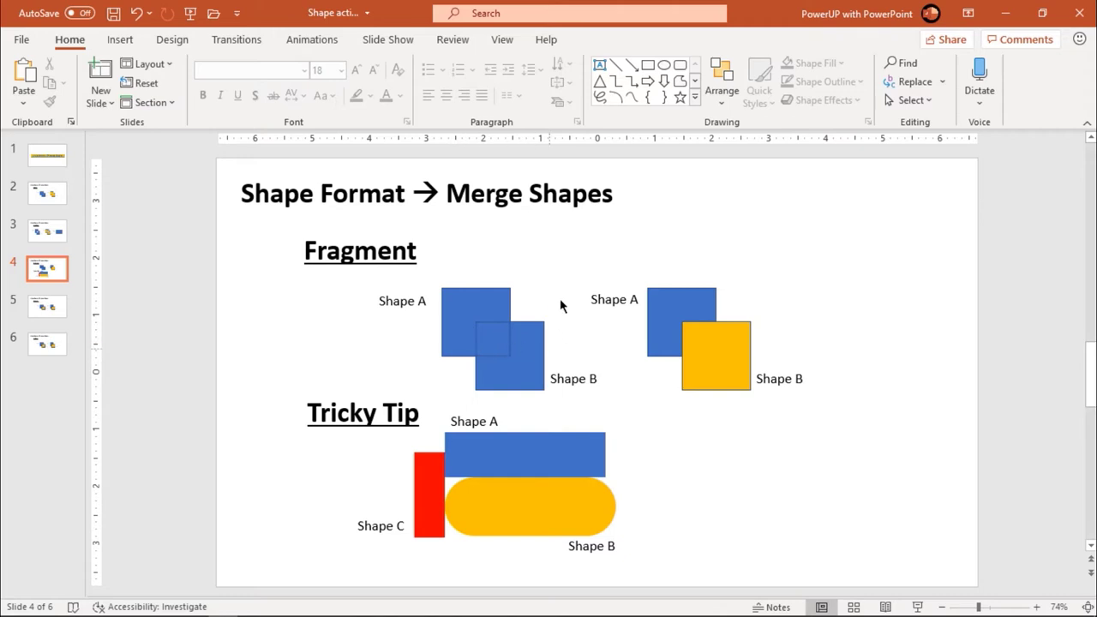
- Pull the blue fragments apart: upper L piece up, small overlap square left, lower L slightly up
drag(465, 303, 478, 249)
drag(494, 339, 414, 335)
drag(528, 370, 527, 352)
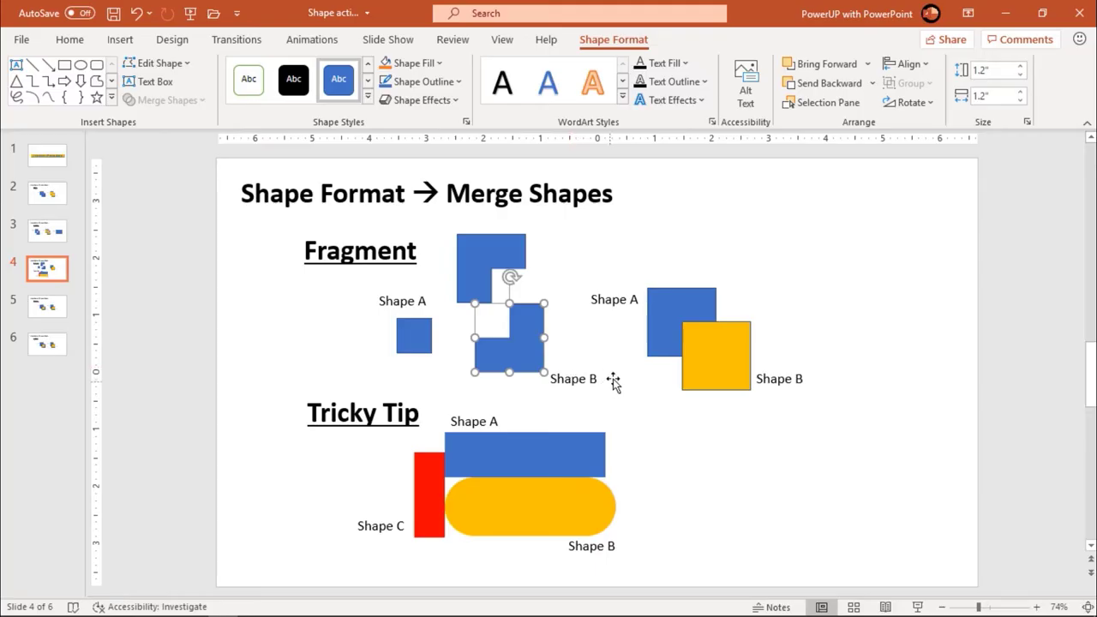
click(737, 421)
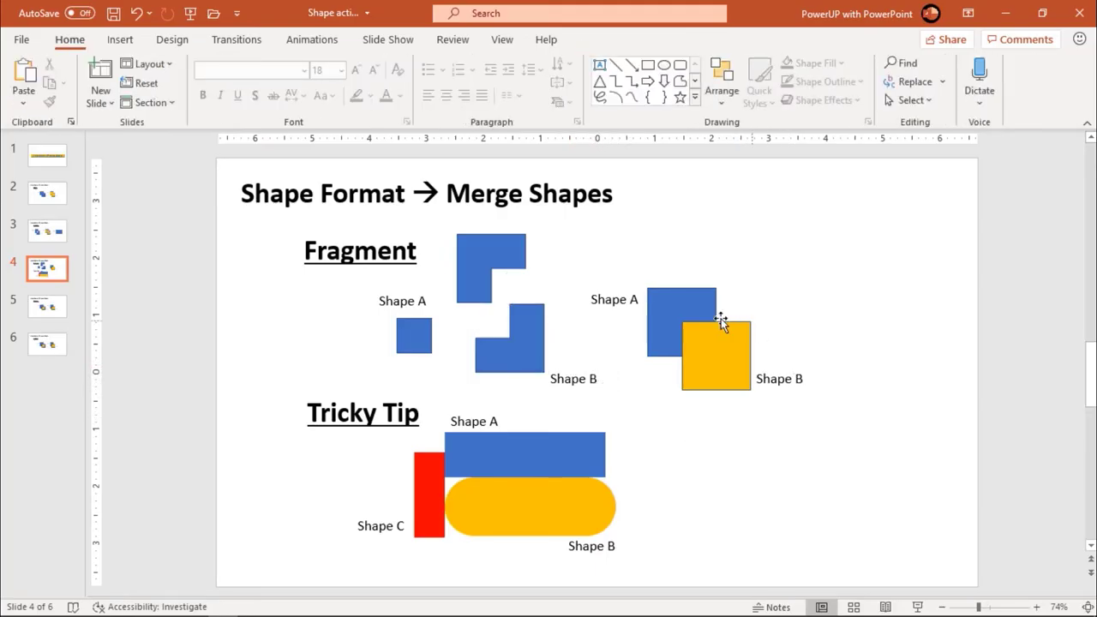
- Fragment the right pair, yellow Shape B first, into separate yellow pieces along the overlap
click(727, 363)
shift+click(665, 302)
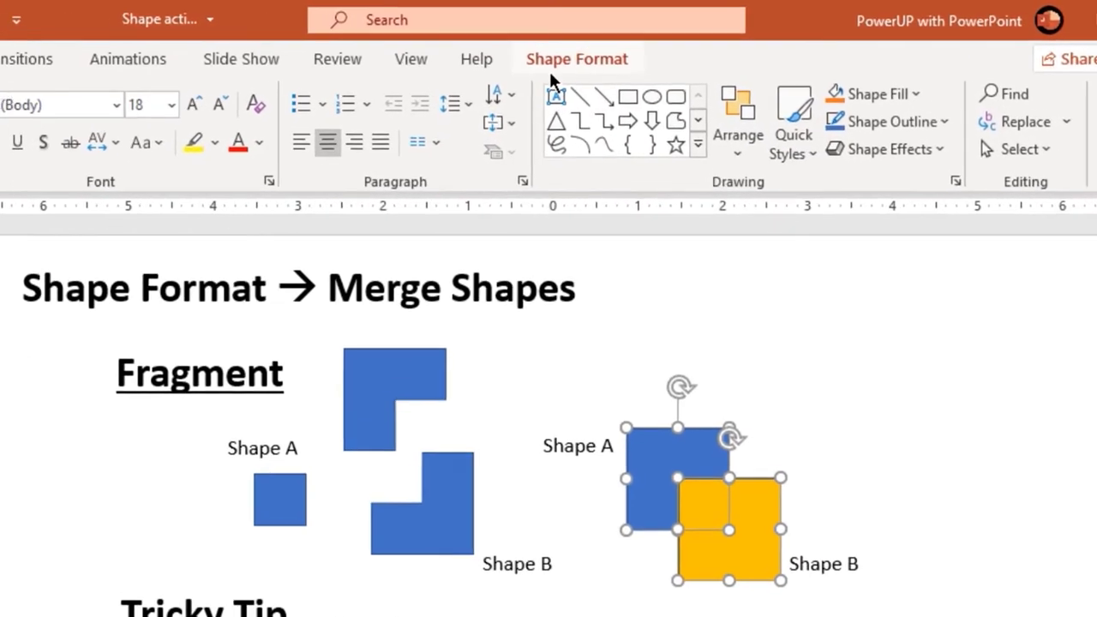
click(597, 41)
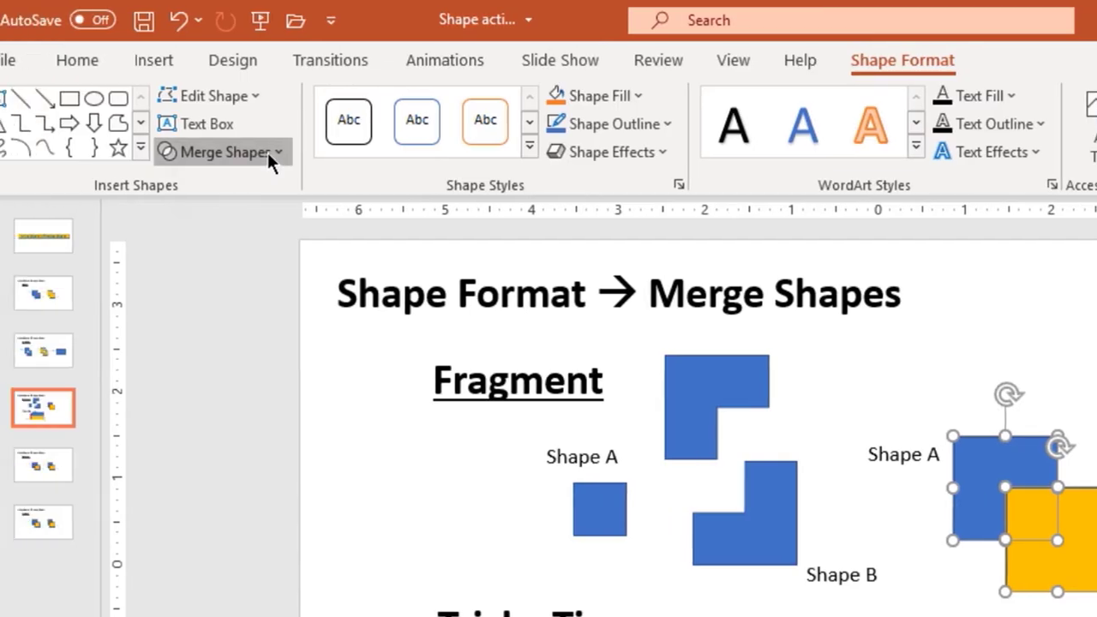
click(295, 151)
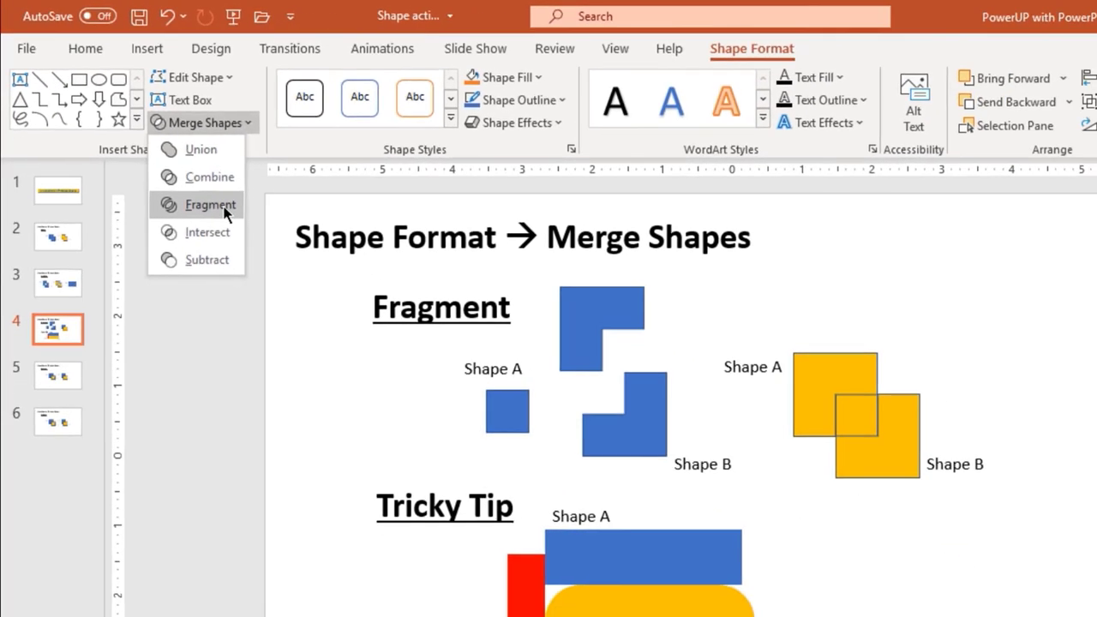
click(283, 254)
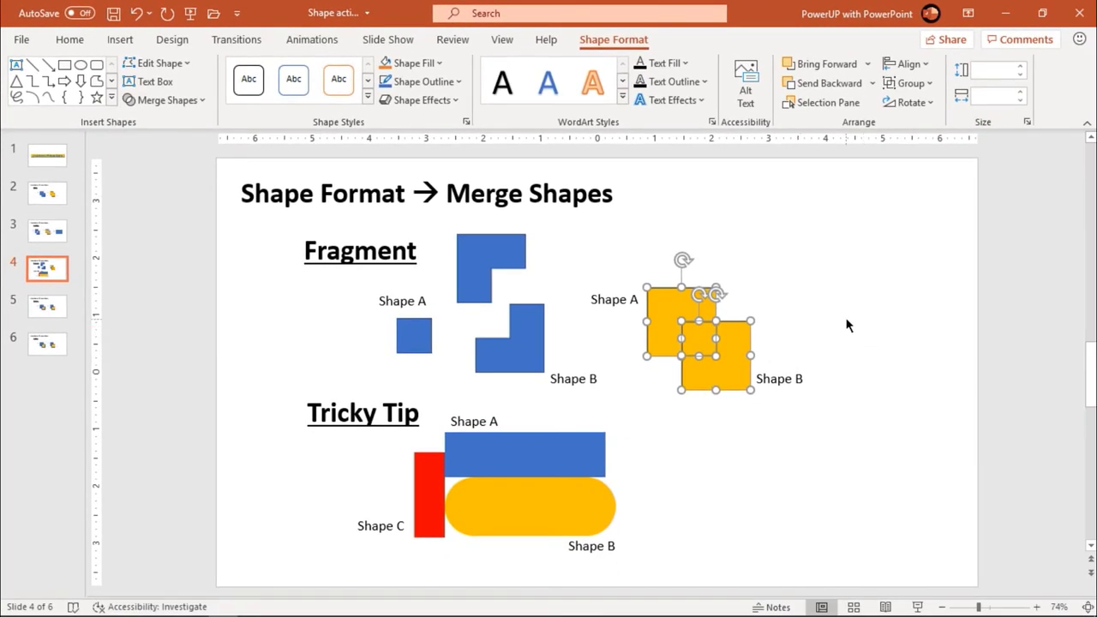
click(790, 403)
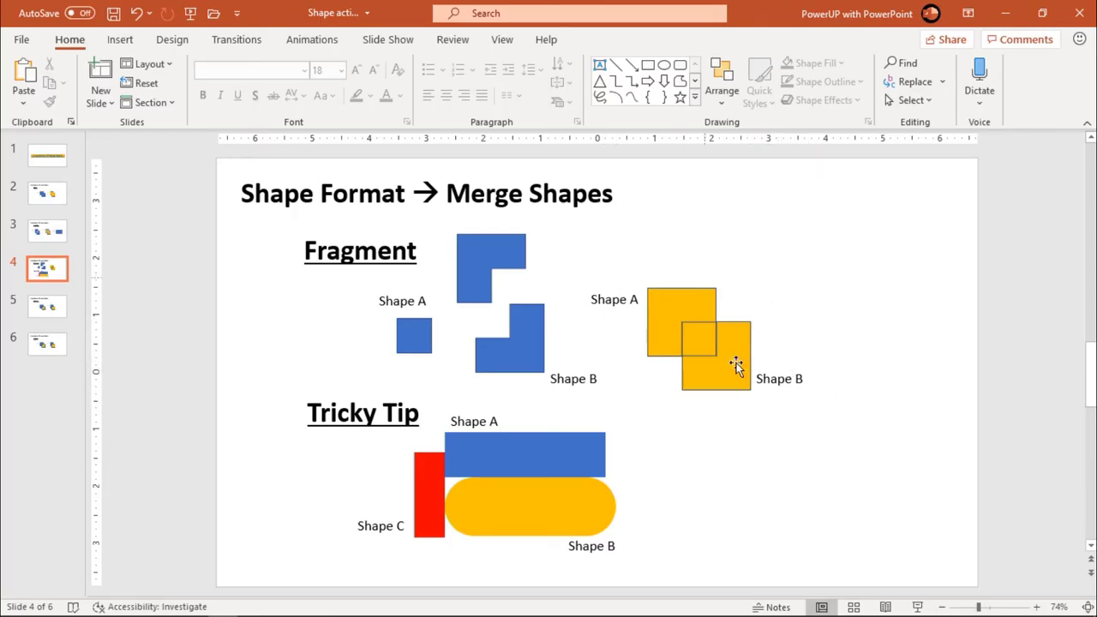
- Spread the yellow fragments: Shape B's L up-right, the small square down, Shape A's L up-right
drag(740, 378, 829, 325)
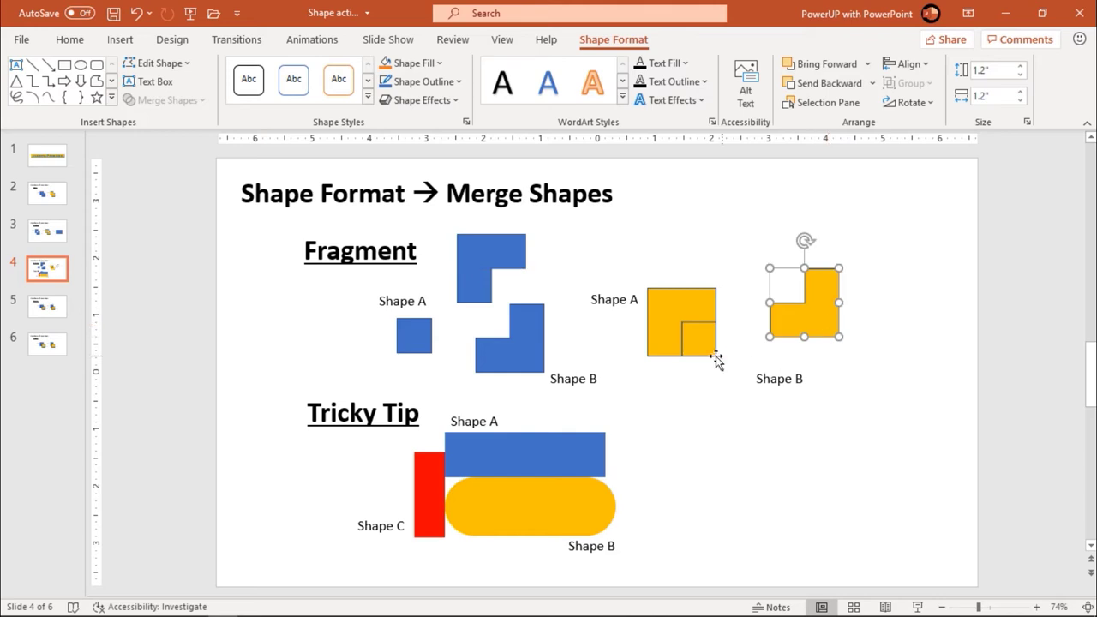
drag(704, 342, 734, 356)
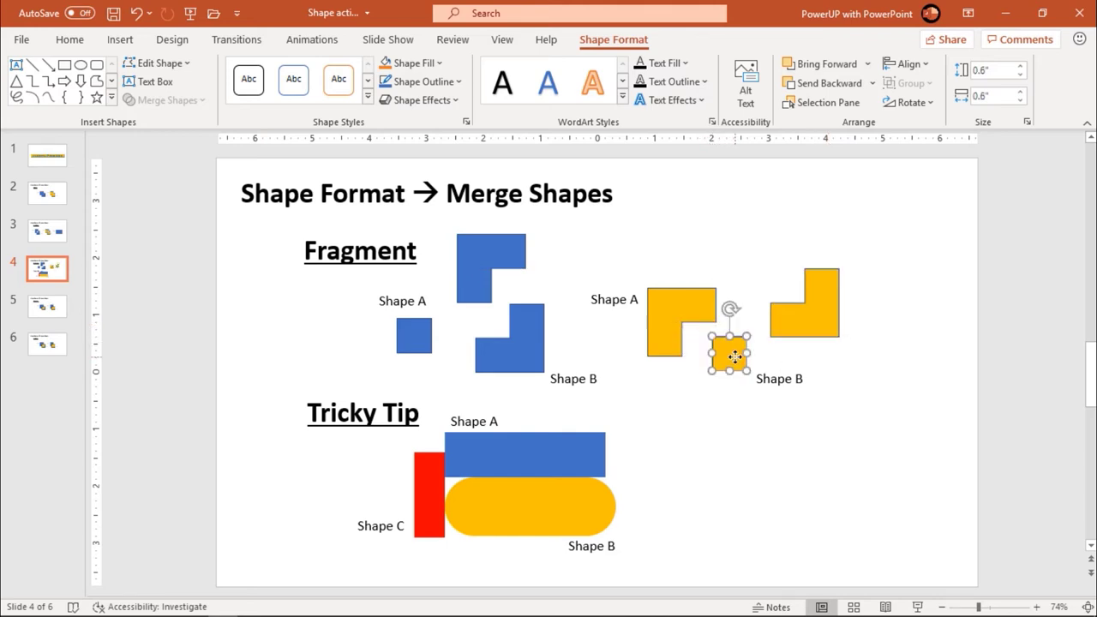
drag(676, 322, 688, 283)
click(684, 390)
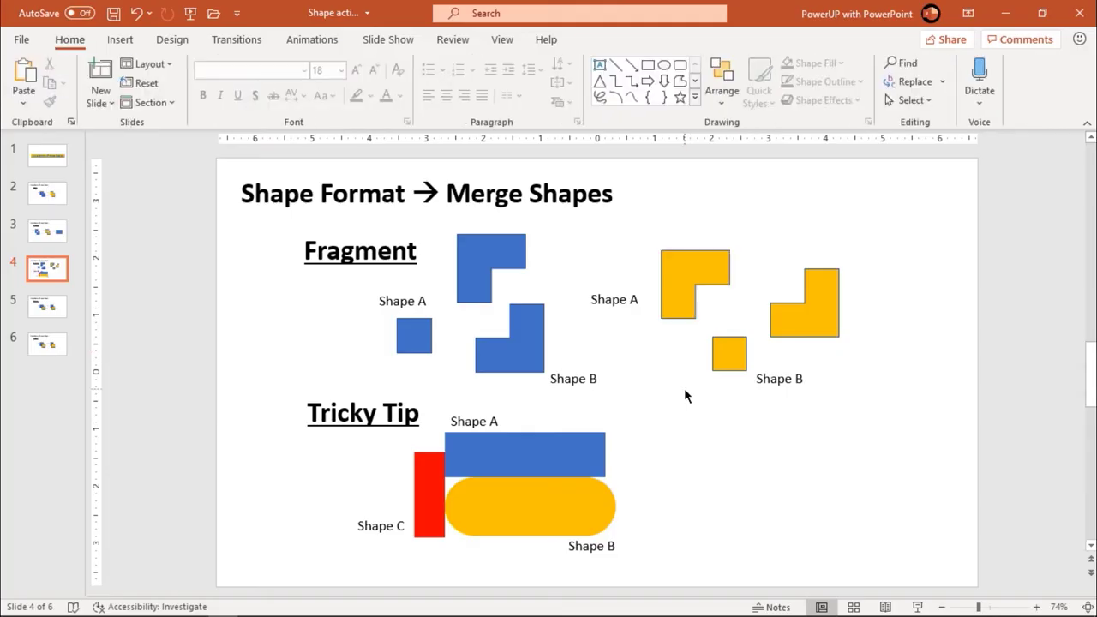